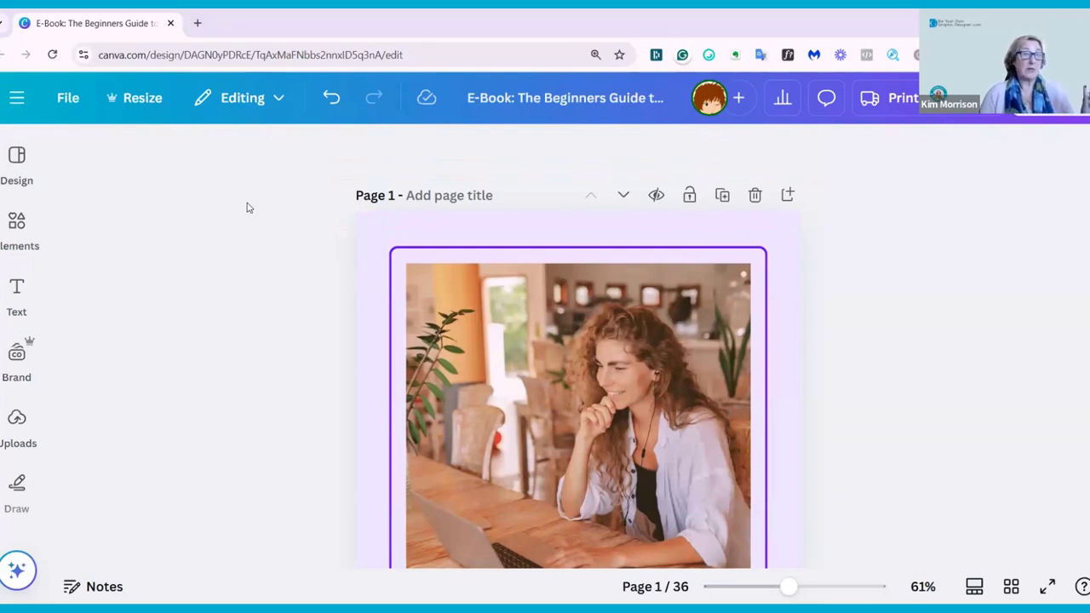
Add Dynamic text page numbers to all 36 pages, keeping the Numbers only format
scroll(246, 208, "down", 5)
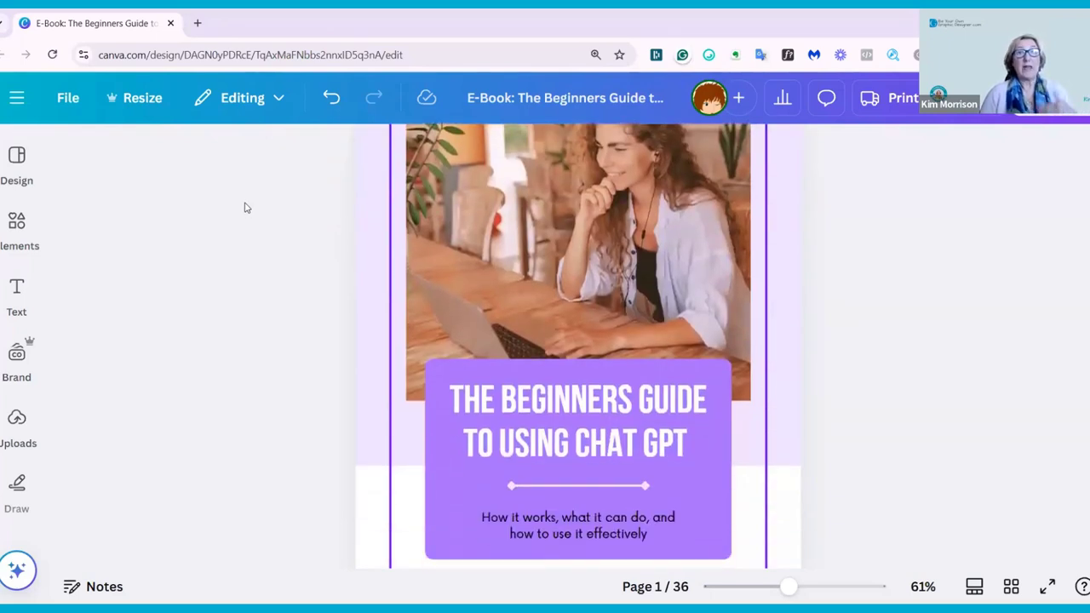
scroll(245, 207, "down", 6)
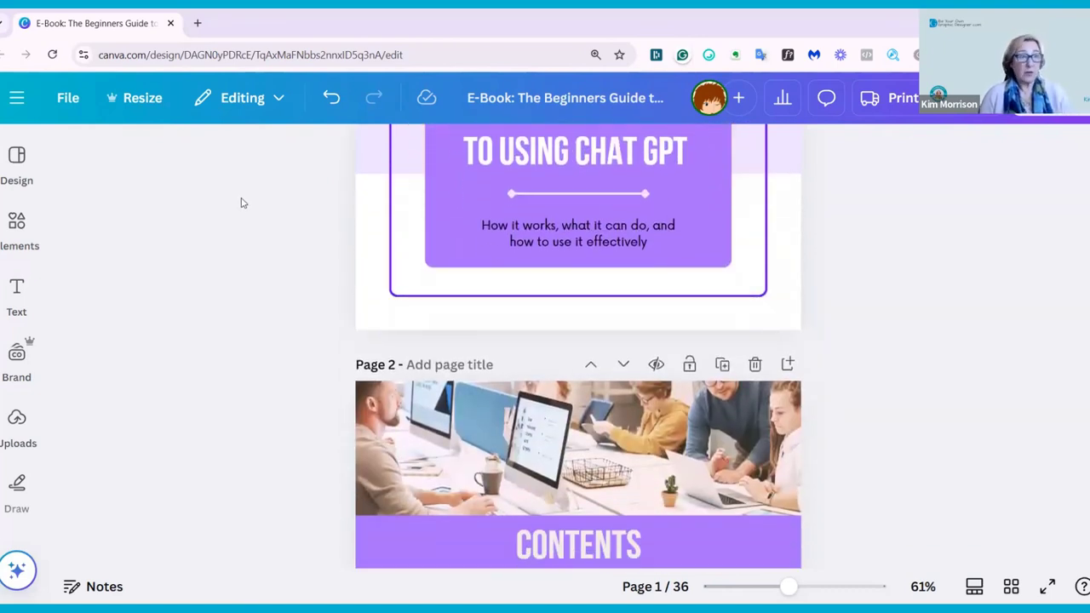
scroll(220, 271, "up", 6)
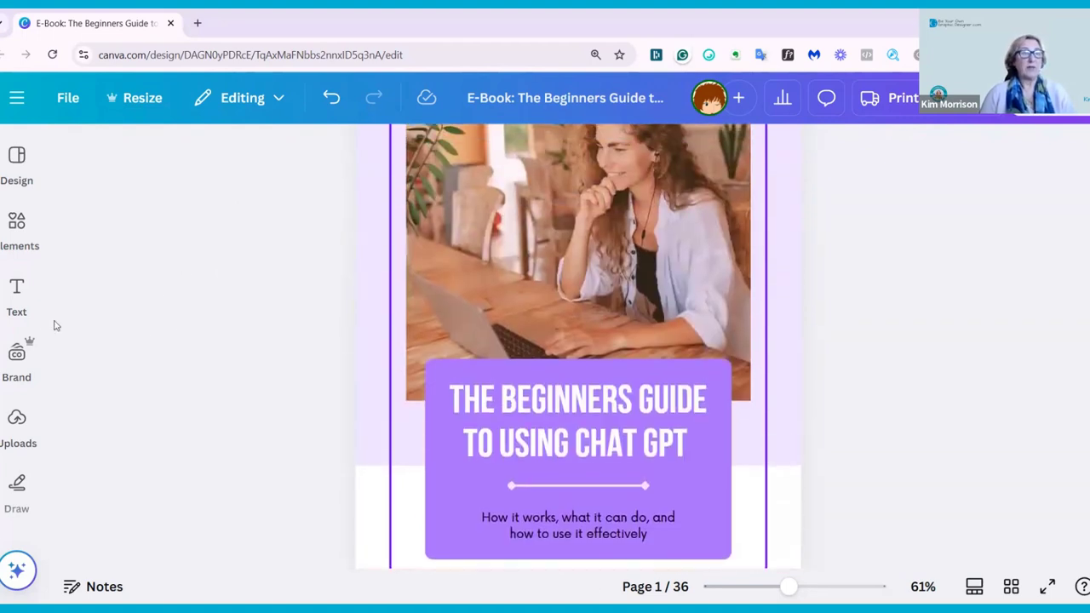
left_click(18, 290)
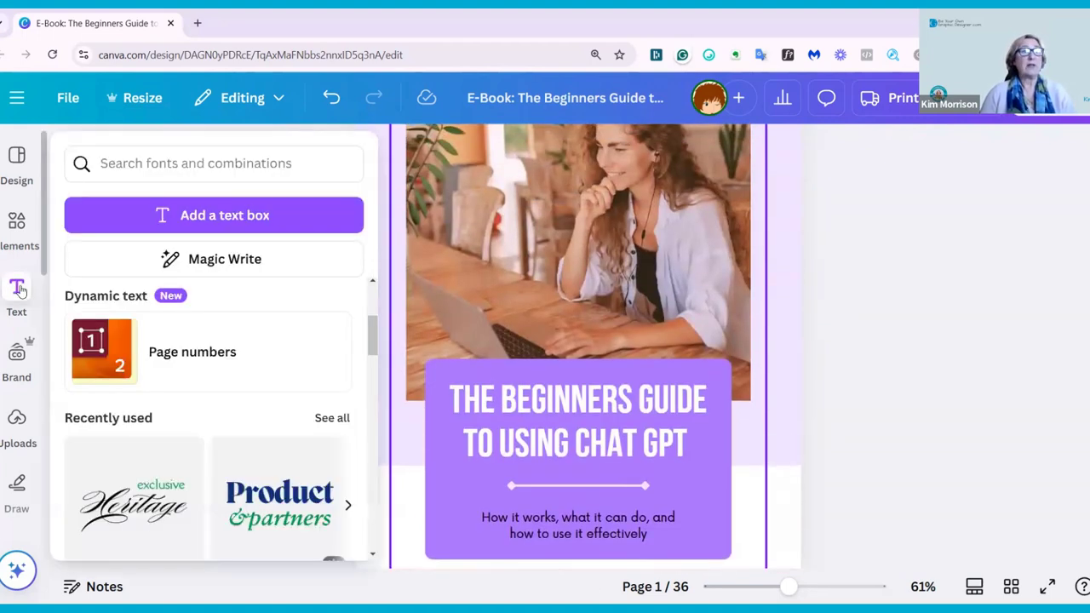
left_click(200, 358)
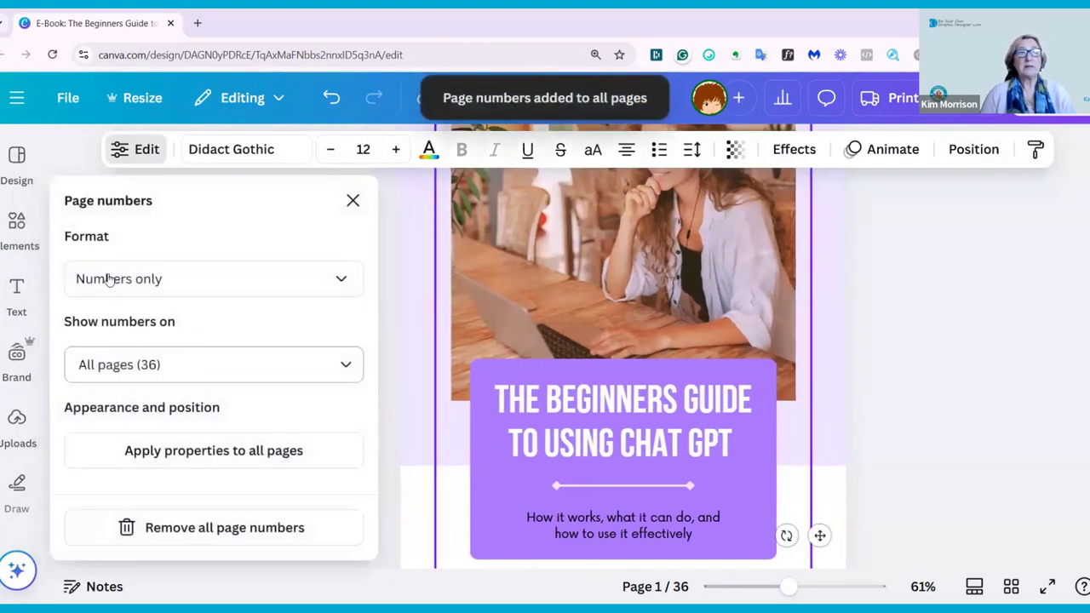
left_click(342, 281)
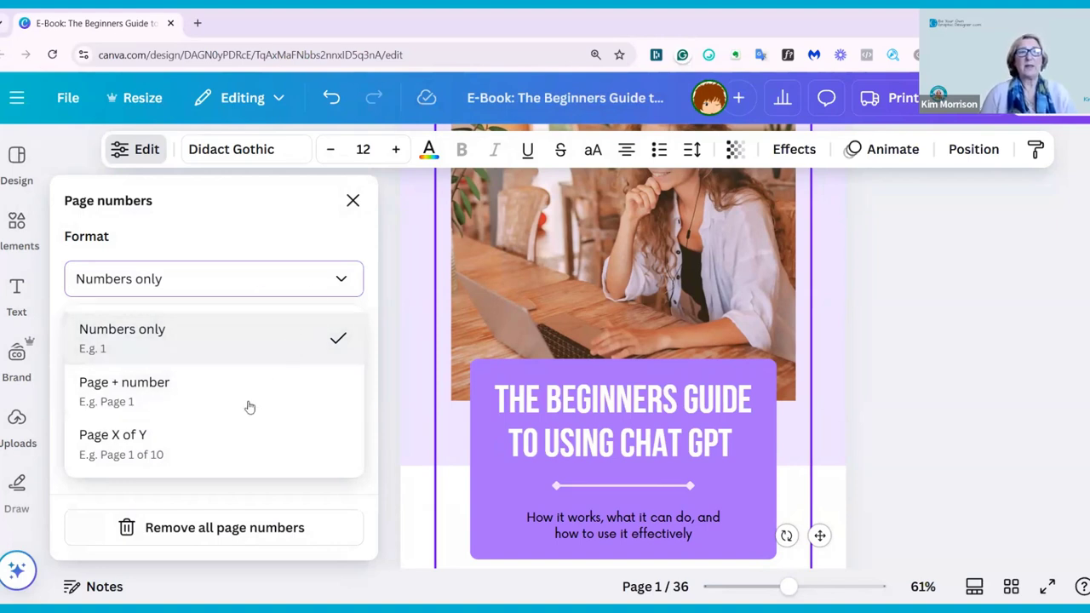
left_click(120, 329)
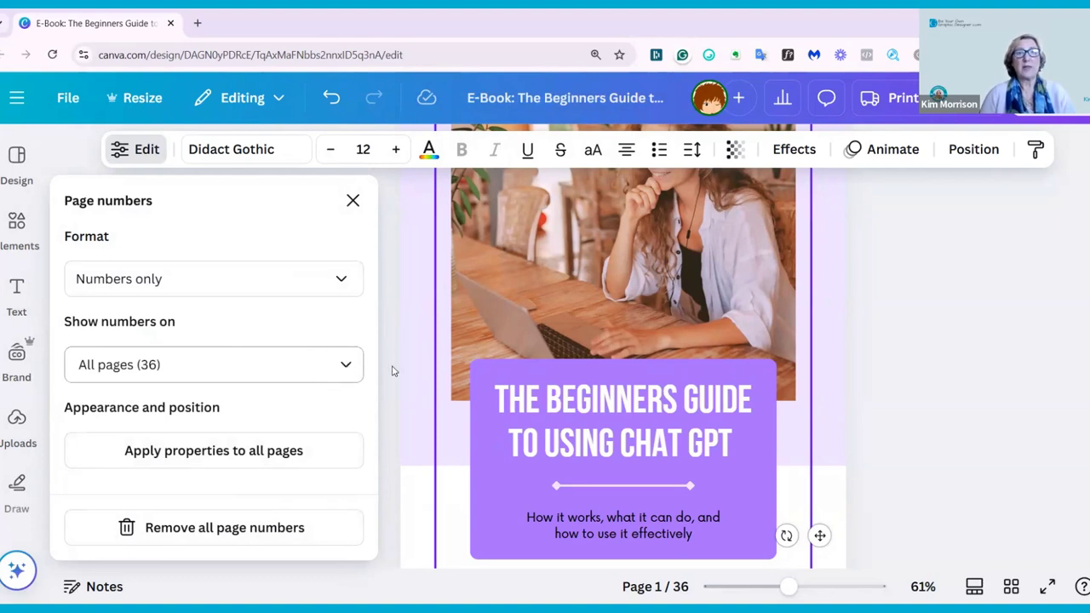
Uncheck Page 1 under Show numbers on so only pages 2–36 get numbers
scroll(603, 345, "down", 3)
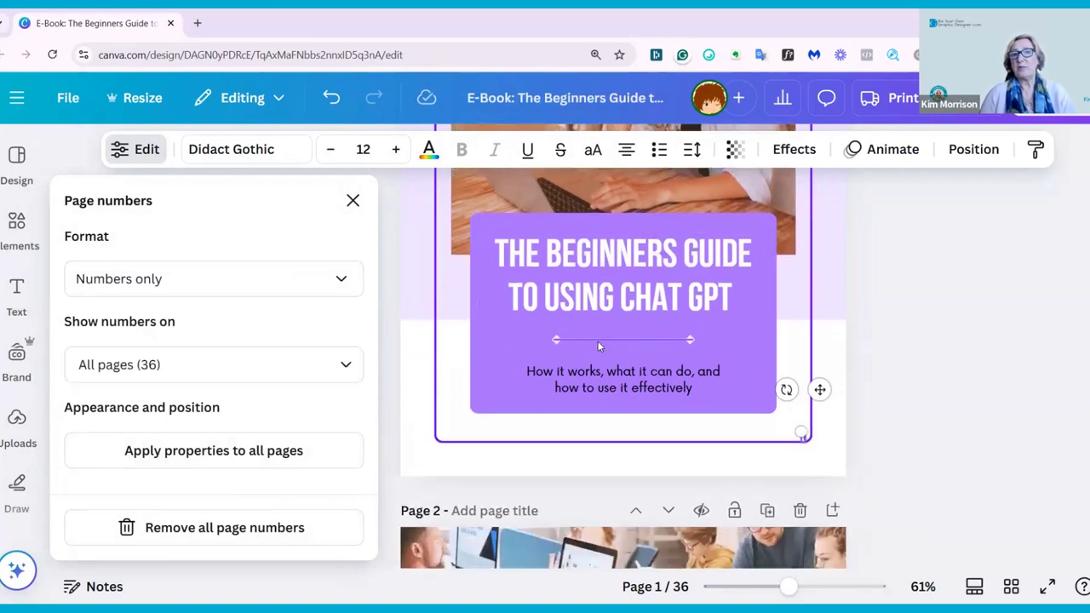
scroll(599, 345, "up", 1)
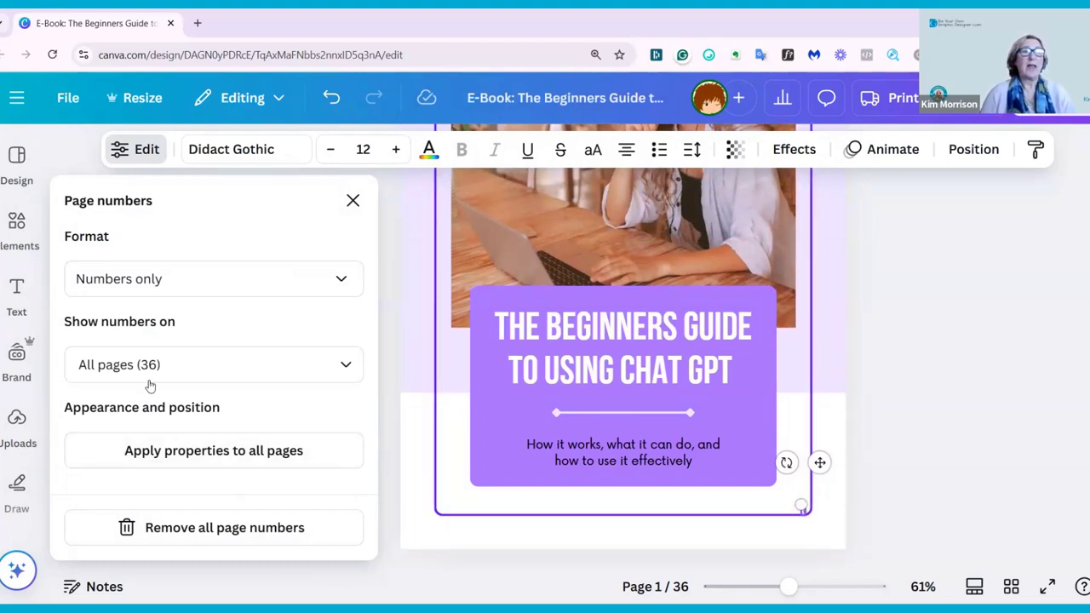
left_click(349, 368)
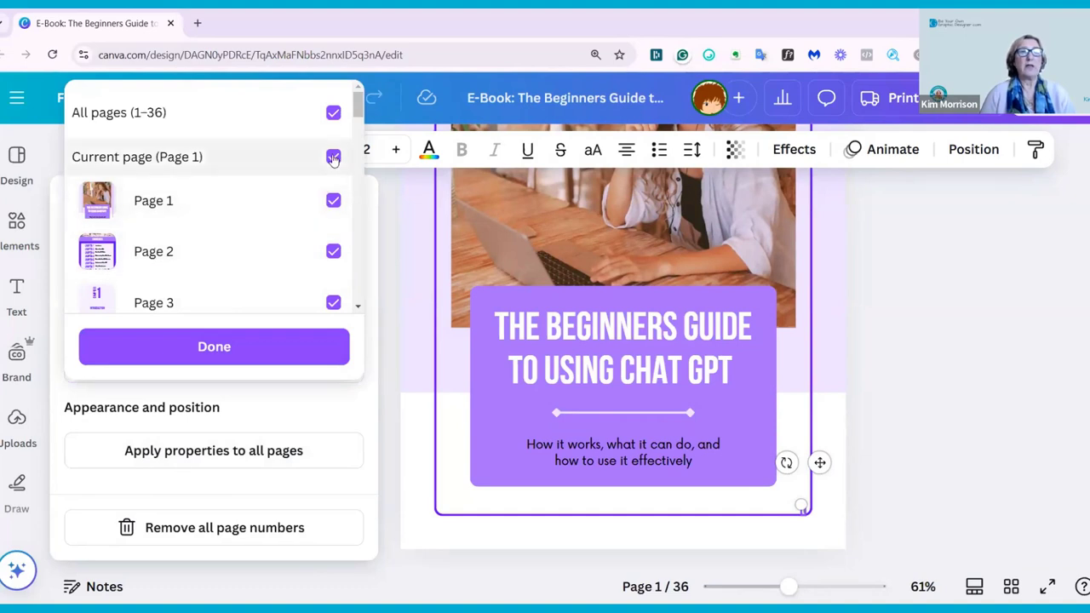
left_click(333, 201)
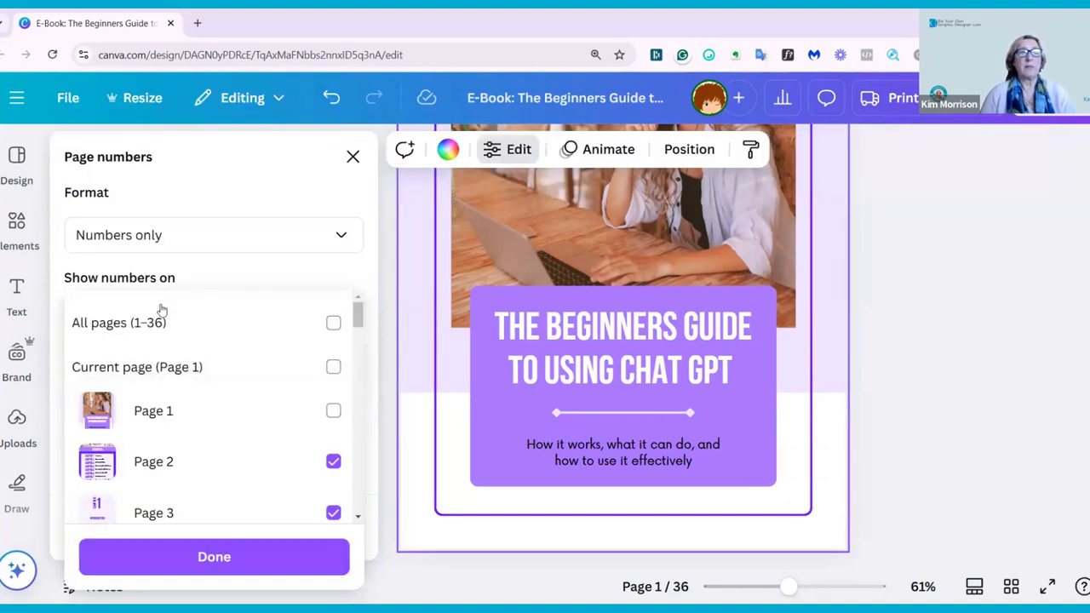
scroll(213, 382, "down", 5)
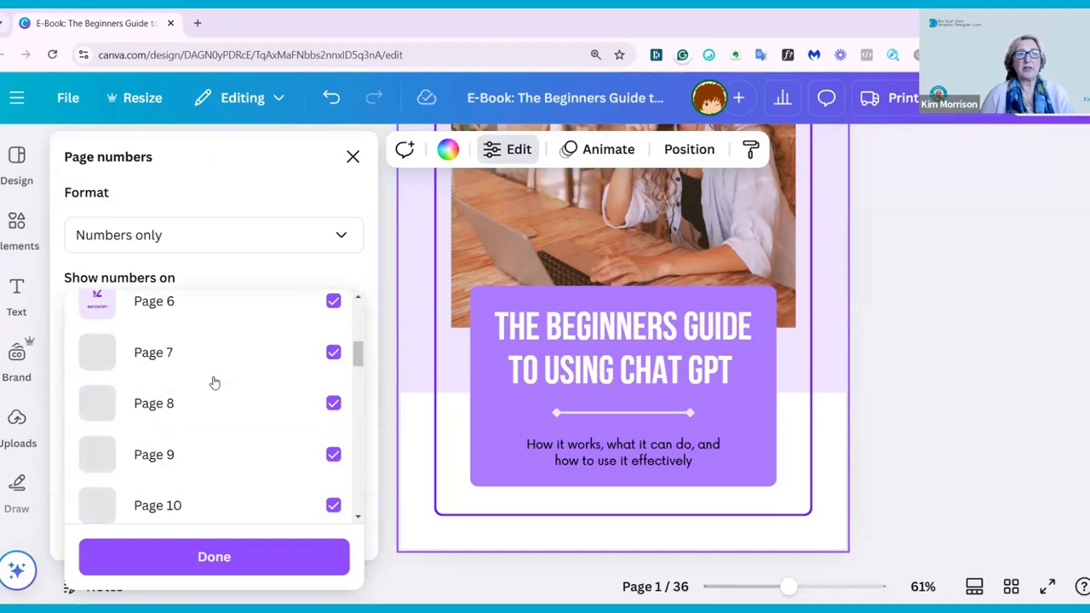
scroll(214, 382, "down", 15)
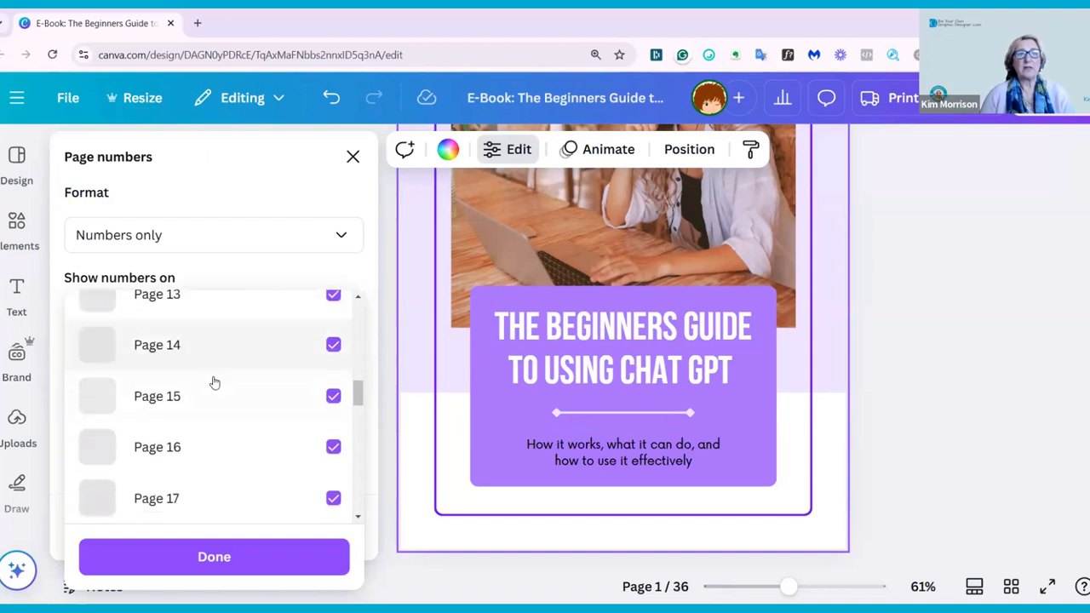
left_click(201, 562)
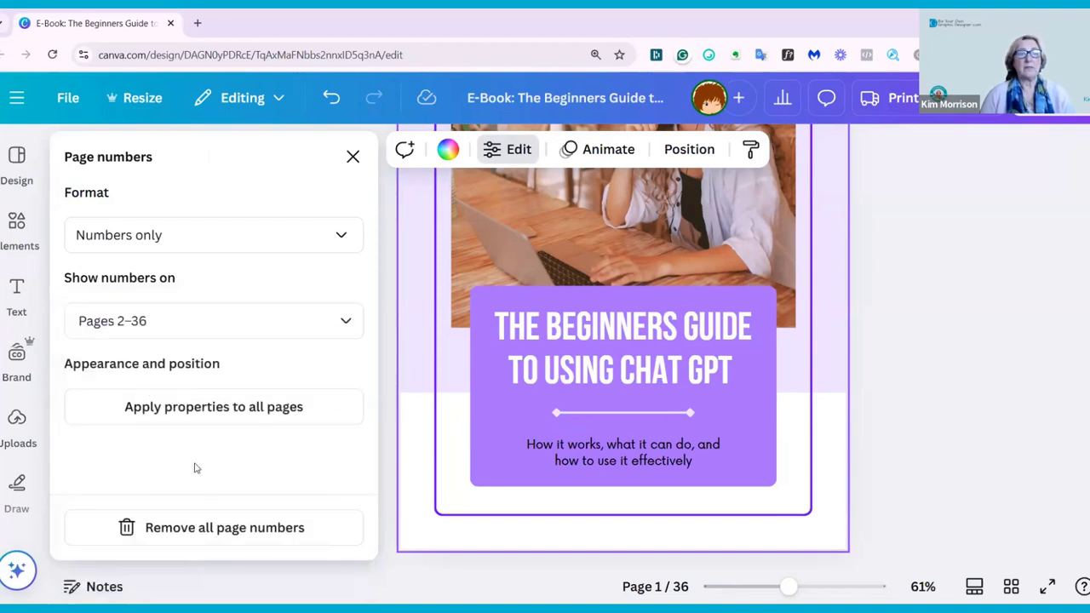
Change page 2's number to the Now font and enlarge it by four size steps
left_click(176, 404)
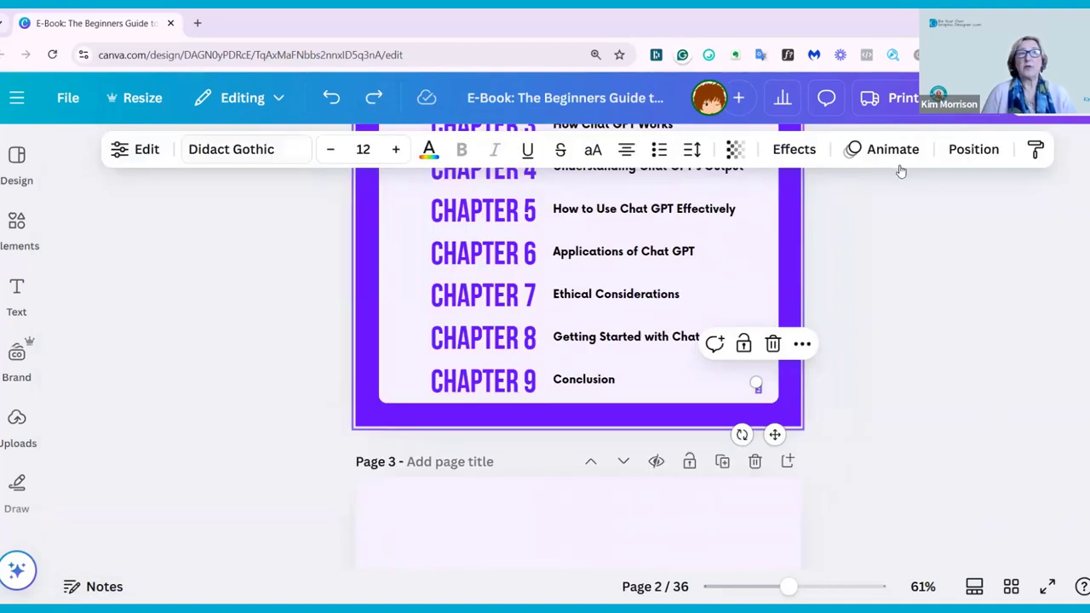
left_click(127, 149)
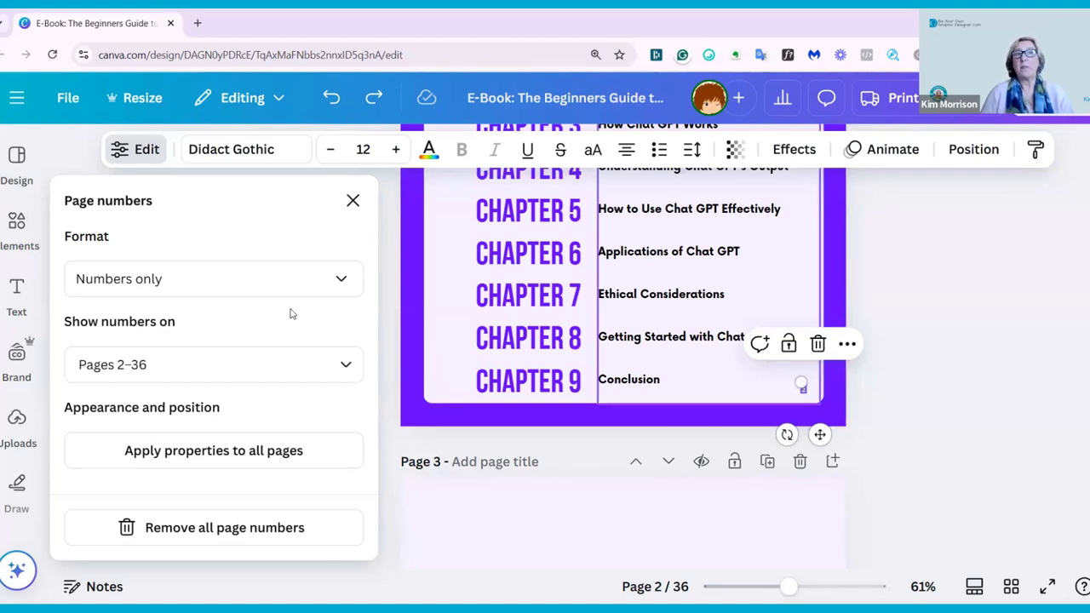
left_click(244, 149)
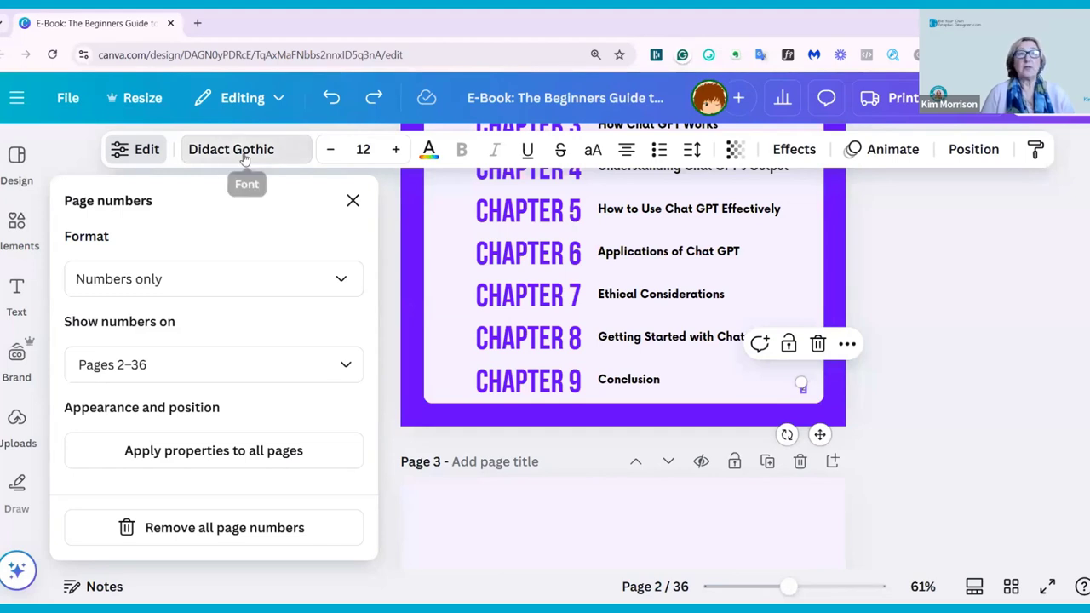
left_click(100, 485)
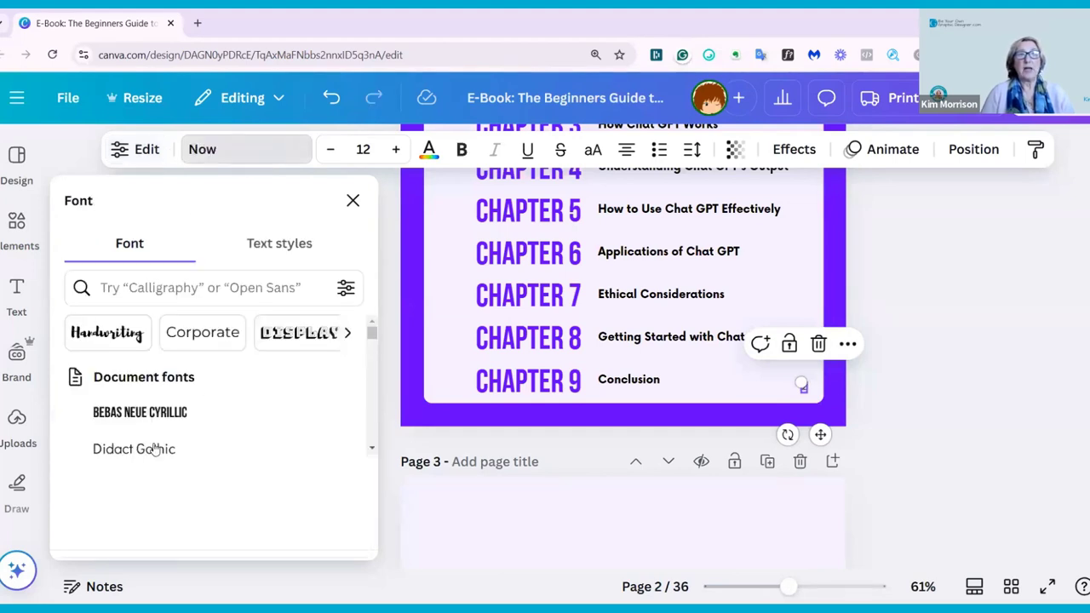
left_click(396, 150)
left_click(396, 150)
left_click(396, 150)
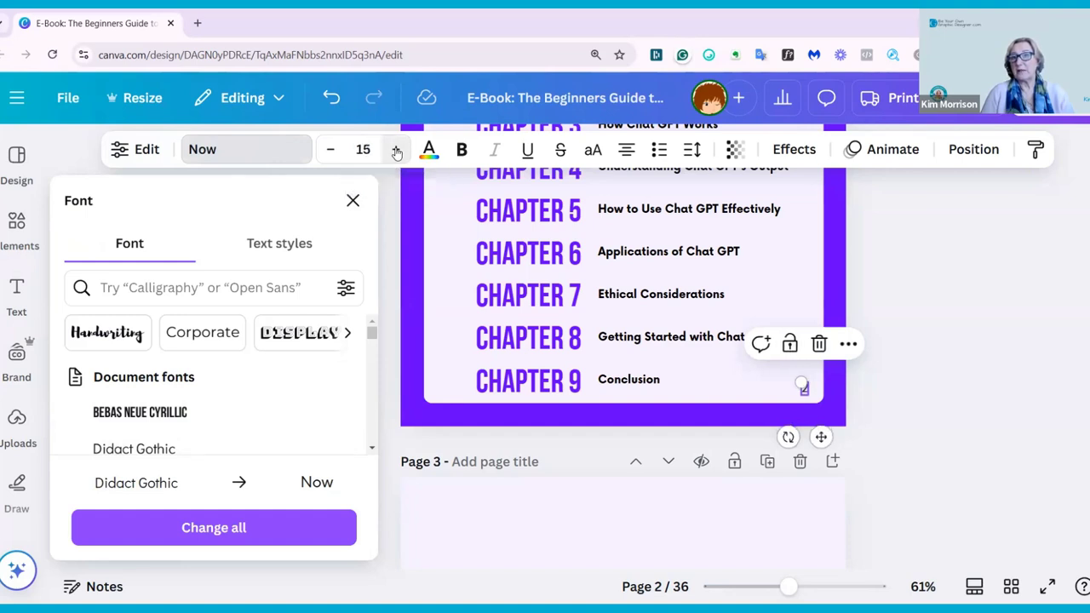
left_click(396, 150)
left_click(396, 149)
left_click(396, 149)
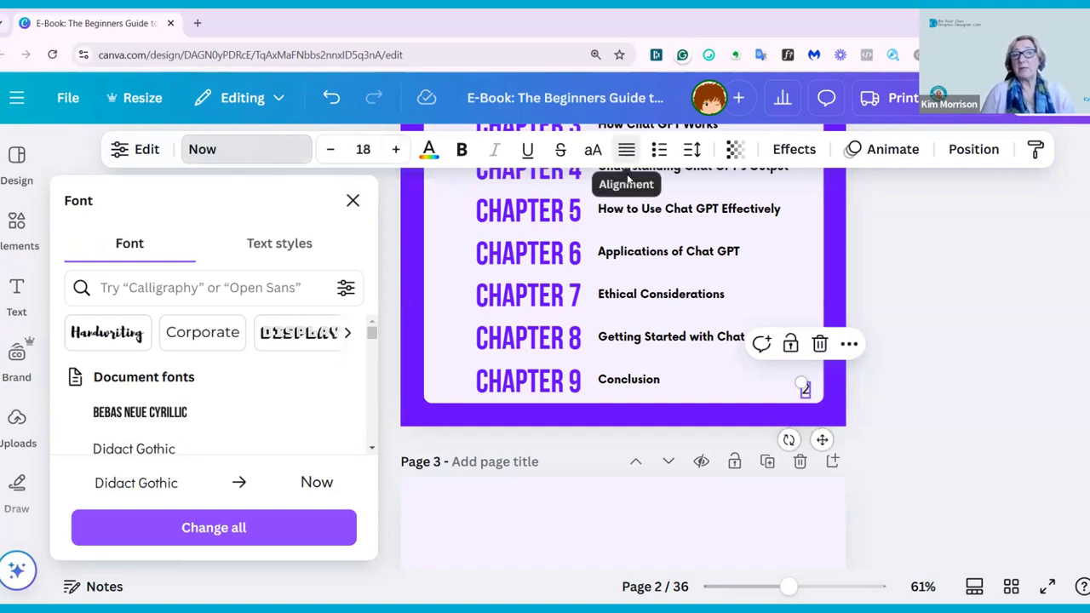
Colour the page number purple #6600ff and apply its properties to all pages
left_click(430, 151)
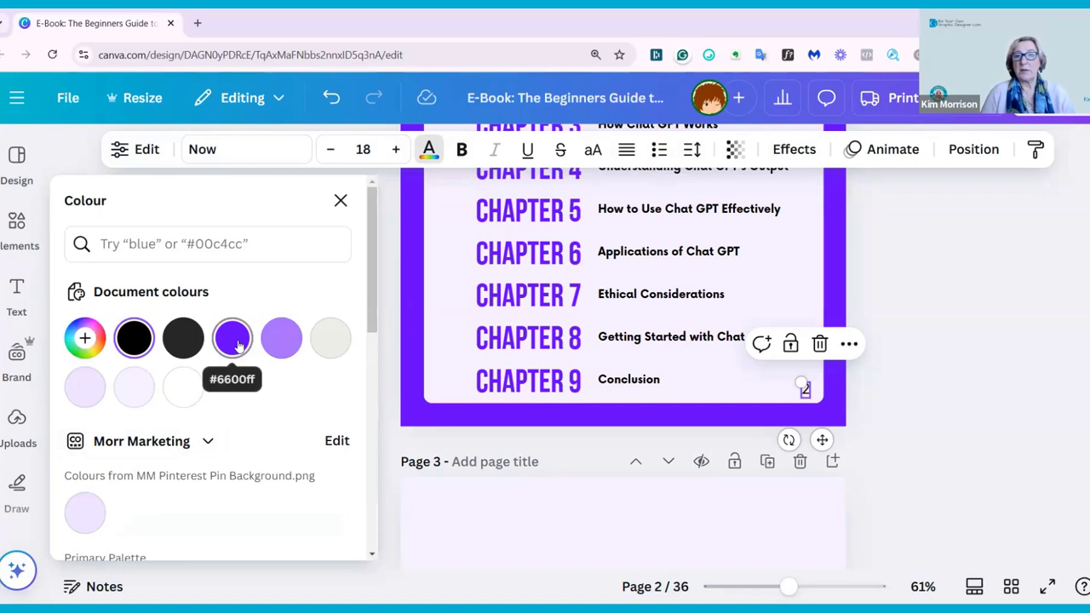
left_click(239, 343)
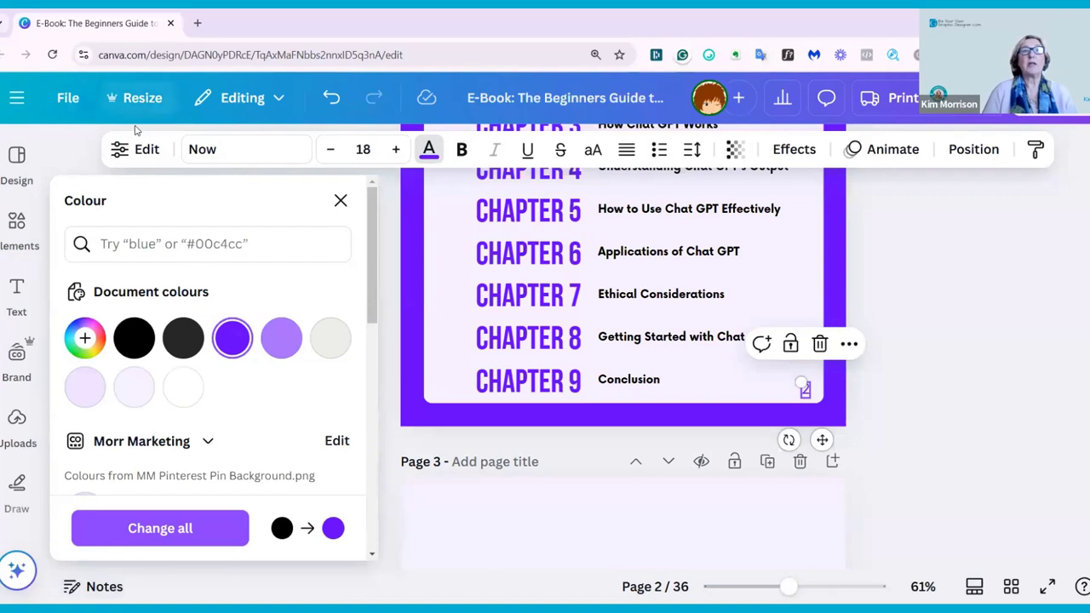
left_click(128, 151)
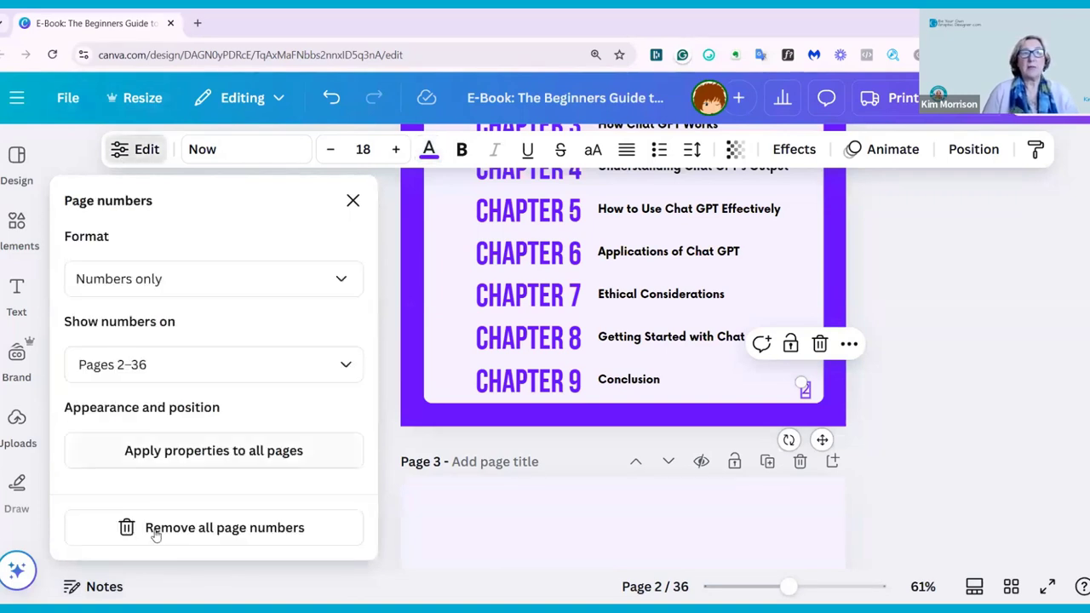
left_click(195, 457)
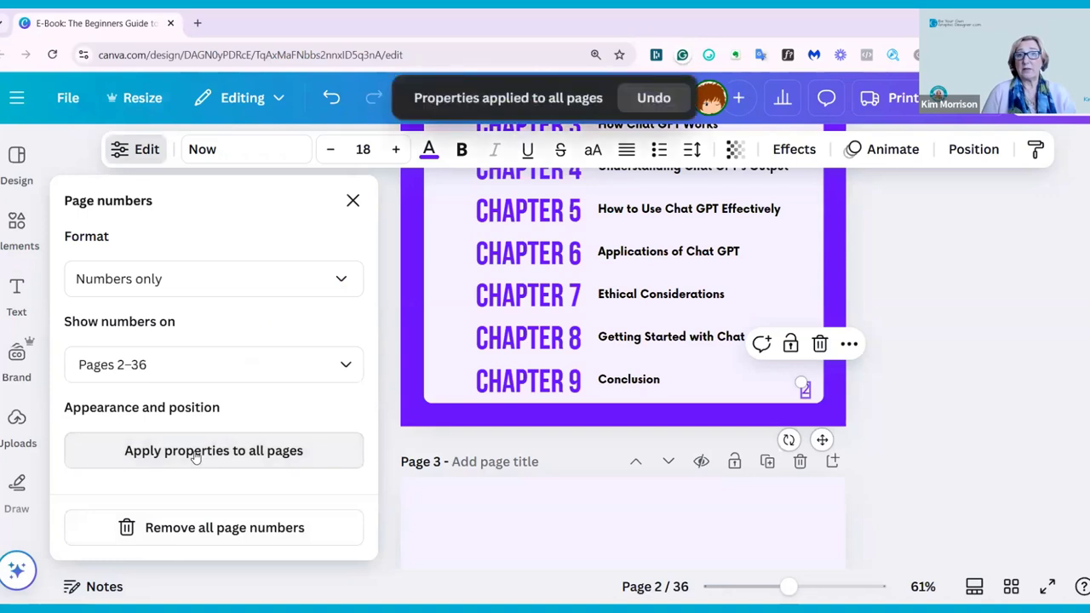
Check the purple numbers on pages 3, 4 and 10, then adjust page 9's number alignment
scroll(773, 439, "down", 3)
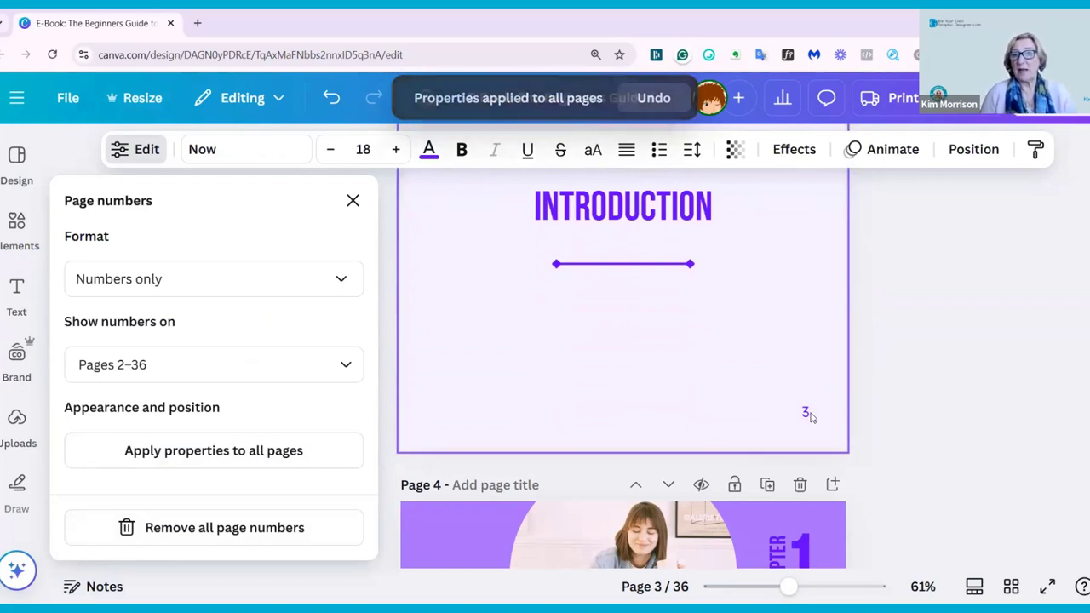
scroll(807, 422, "down", 5)
scroll(801, 430, "down", 3)
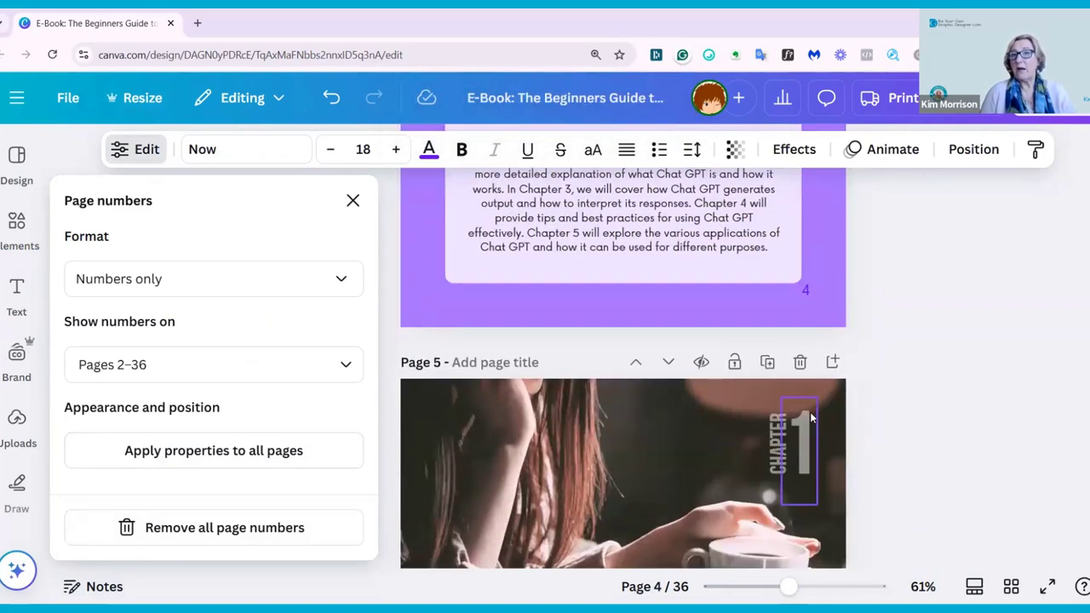
scroll(809, 397, "up", 8)
scroll(807, 383, "up", 4)
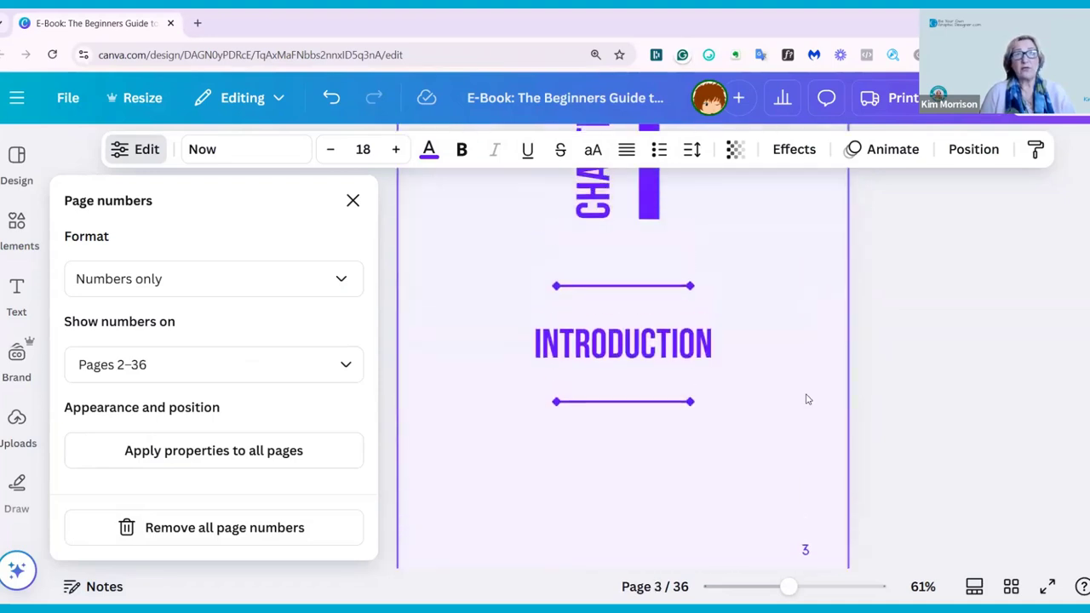
scroll(797, 334, "down", 1)
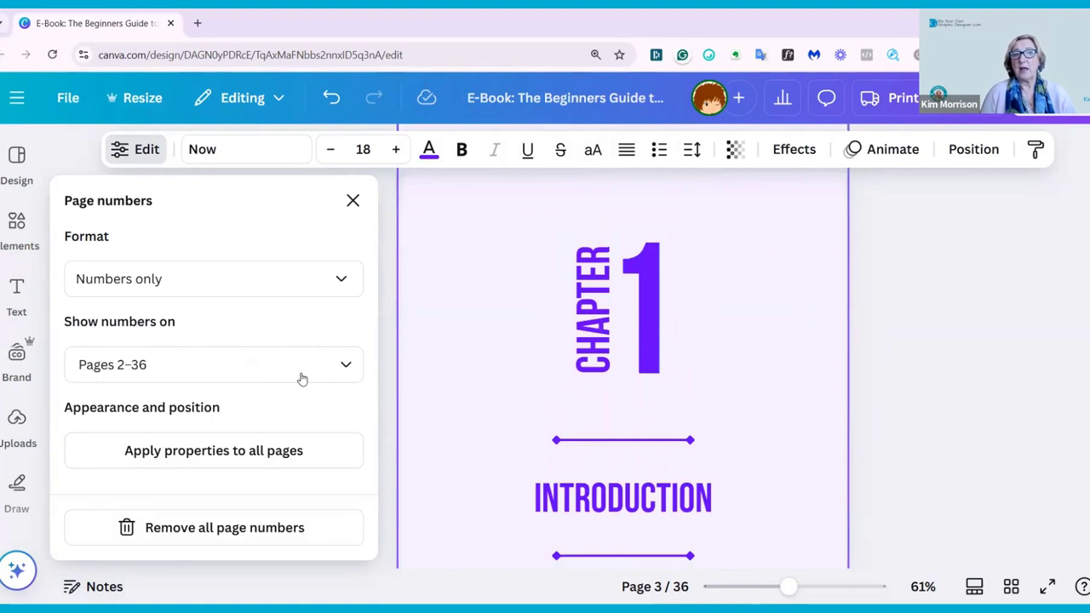
scroll(720, 384, "down", 3)
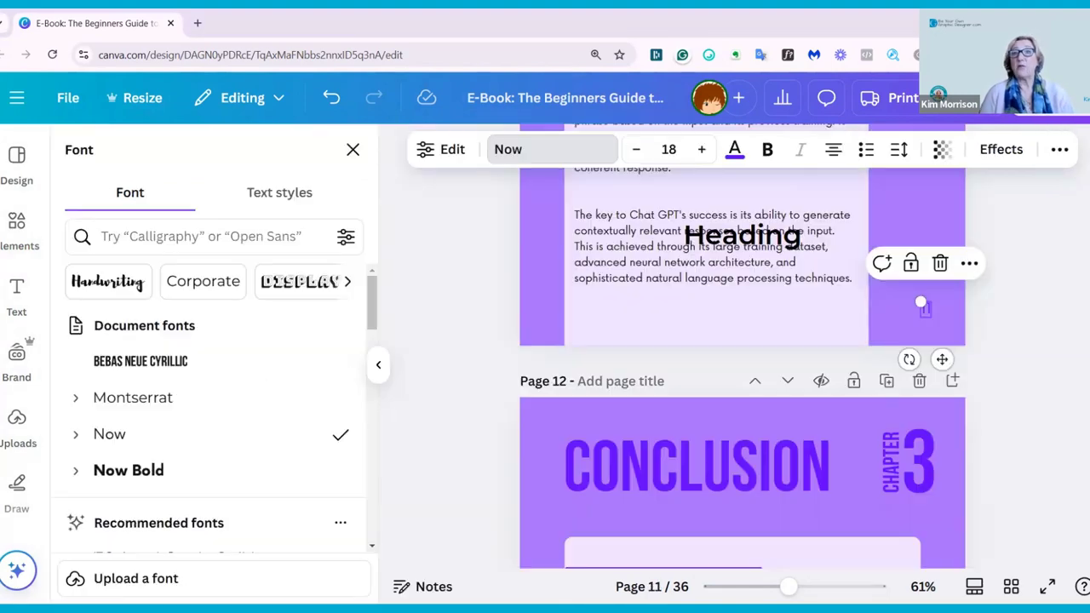
scroll(928, 331, "up", 10)
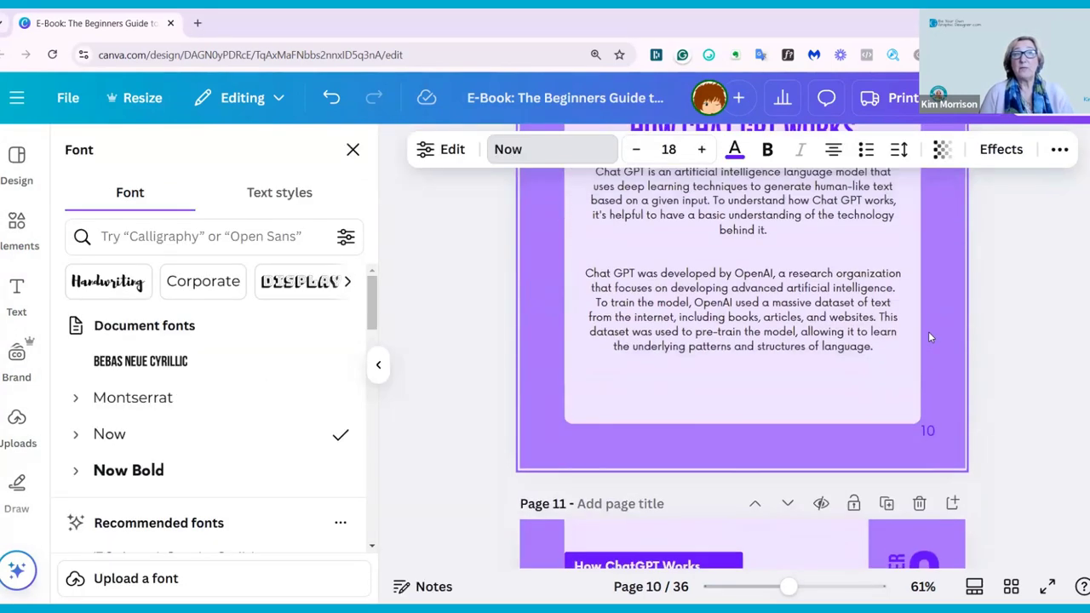
scroll(930, 339, "up", 1)
left_click(836, 149)
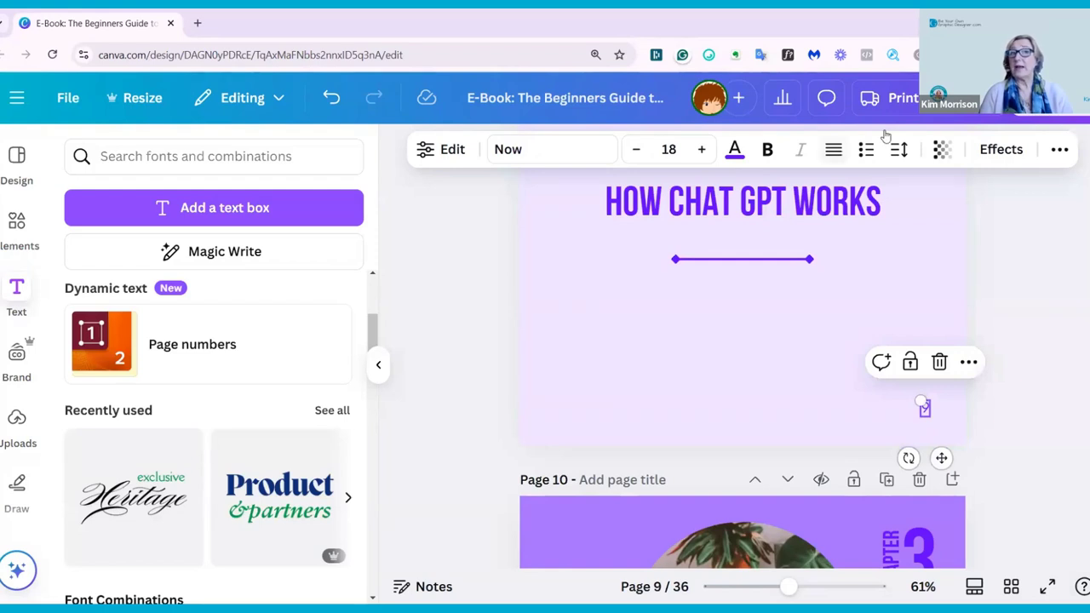
Give page 9's number a white Background effect instead of a drop shadow
left_click(380, 366)
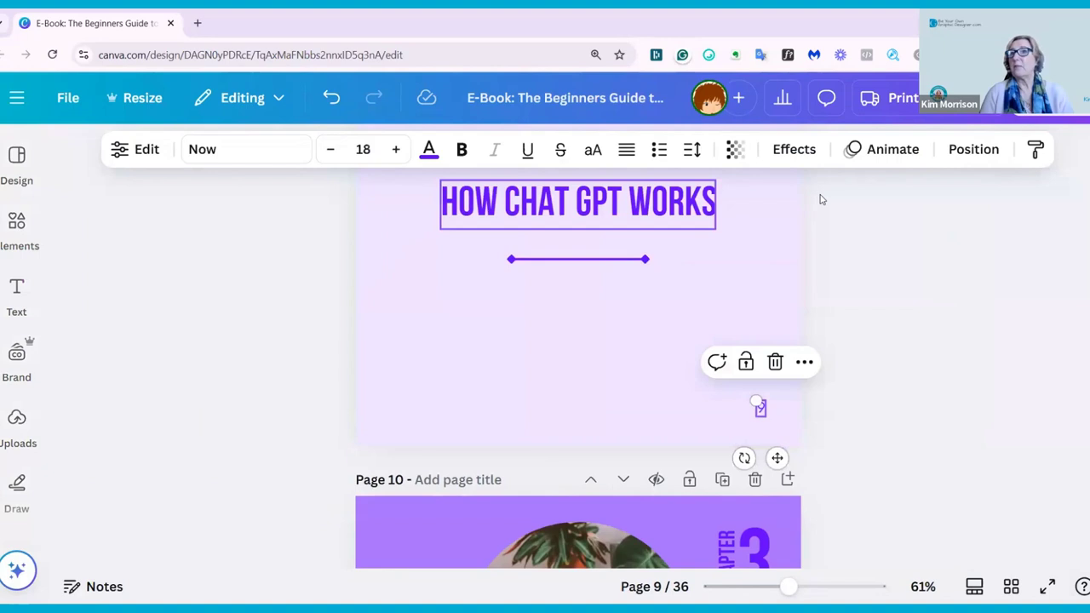
left_click(794, 151)
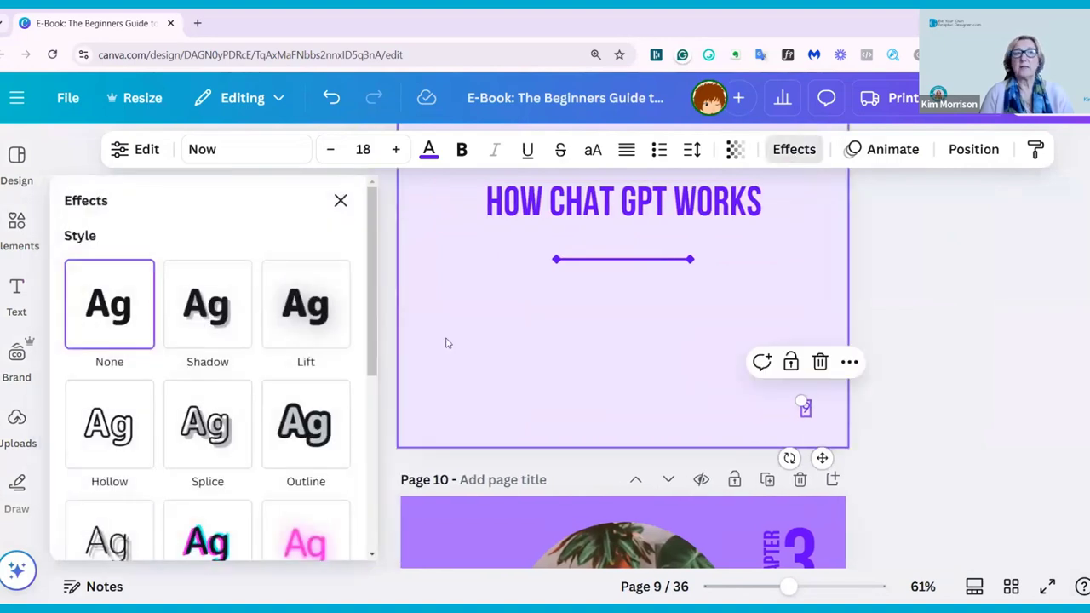
left_click(209, 310)
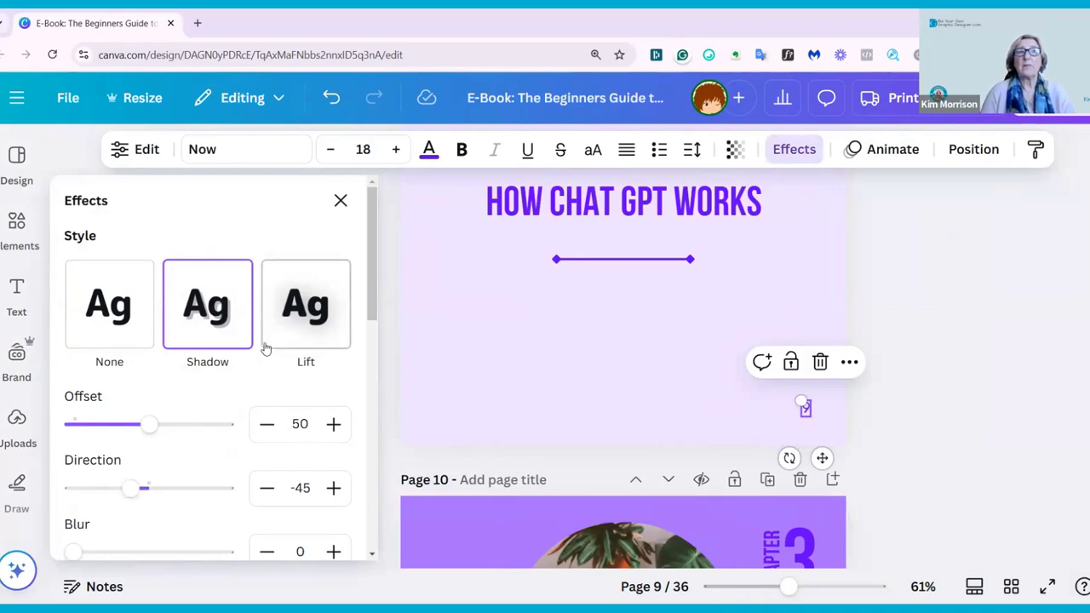
scroll(238, 366, "down", 5)
scroll(112, 477, "down", 3)
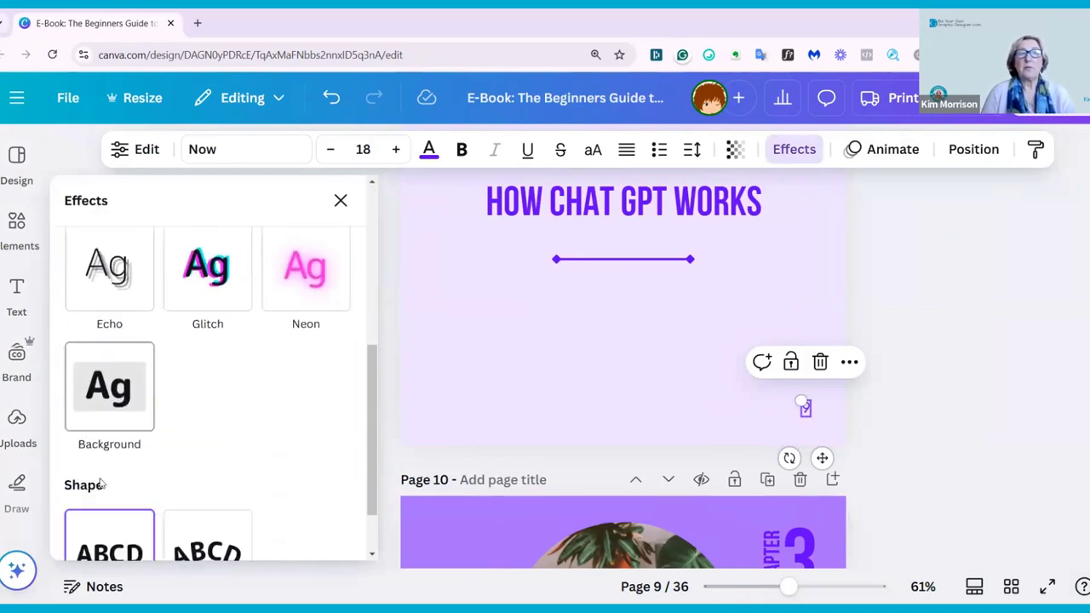
left_click(115, 383)
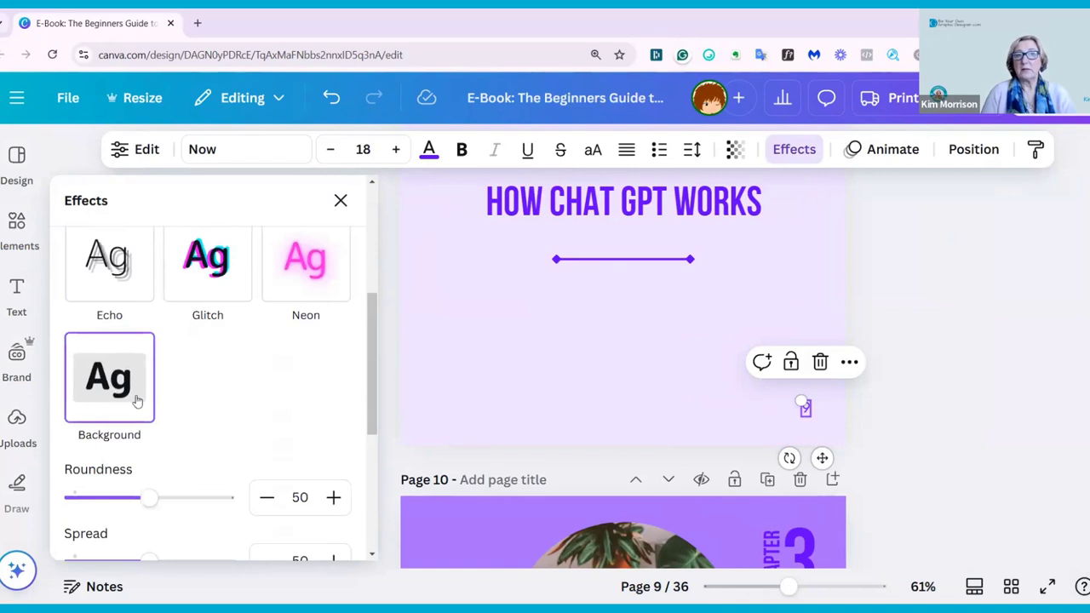
scroll(235, 405, "down", 3)
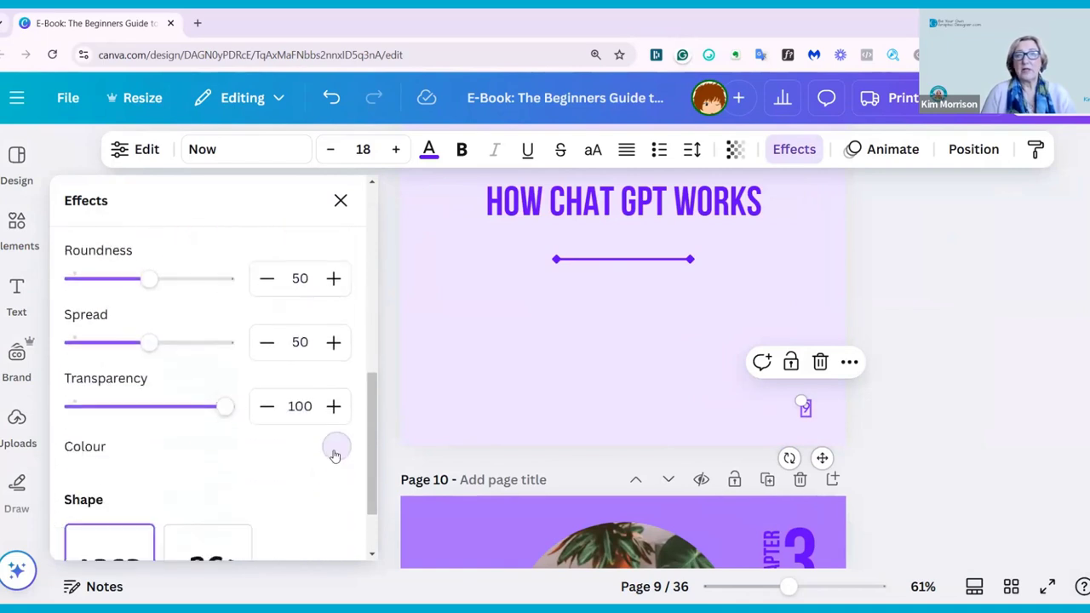
left_click(335, 448)
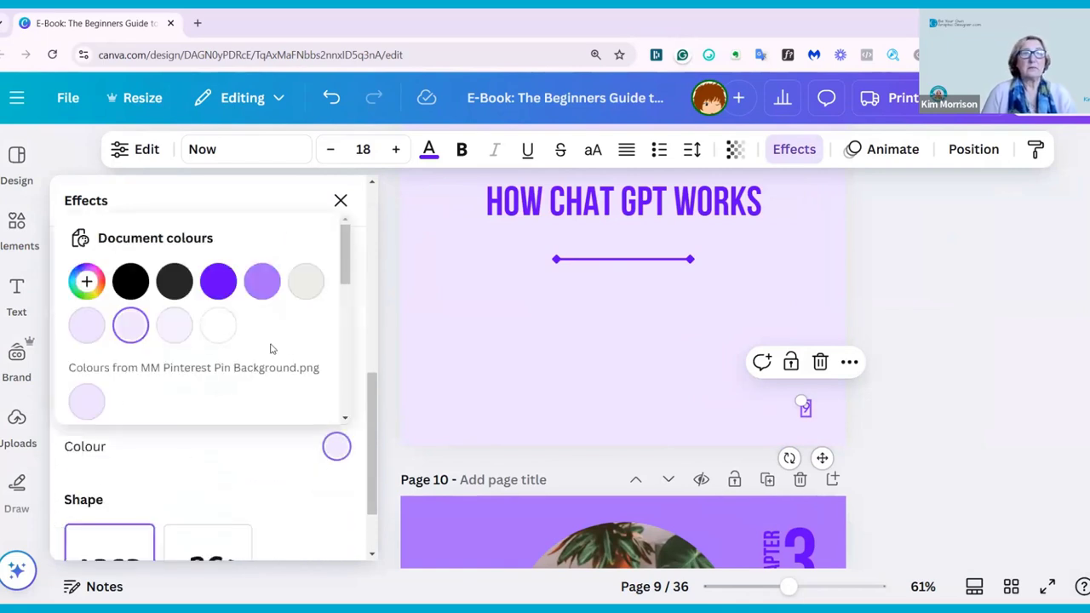
left_click(219, 326)
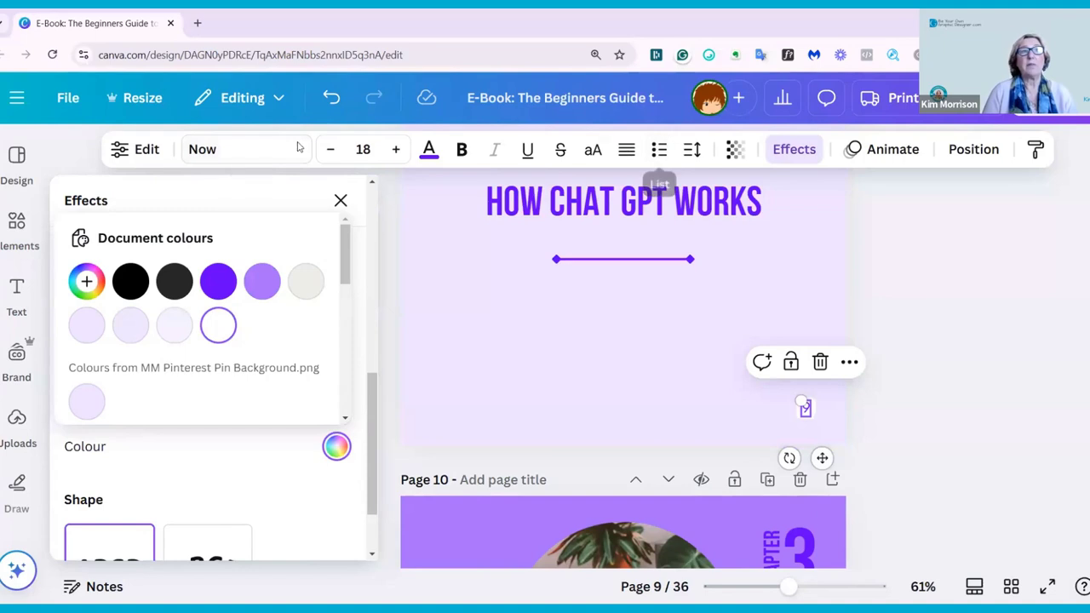
left_click(120, 151)
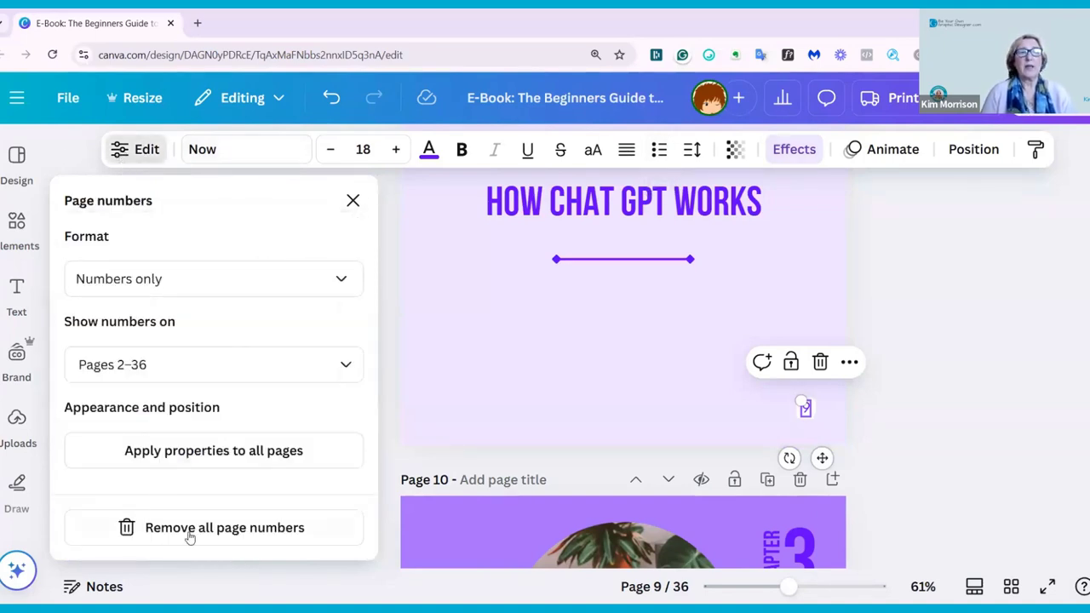
Apply the white-background number style to all pages and check it on page 10
left_click(197, 453)
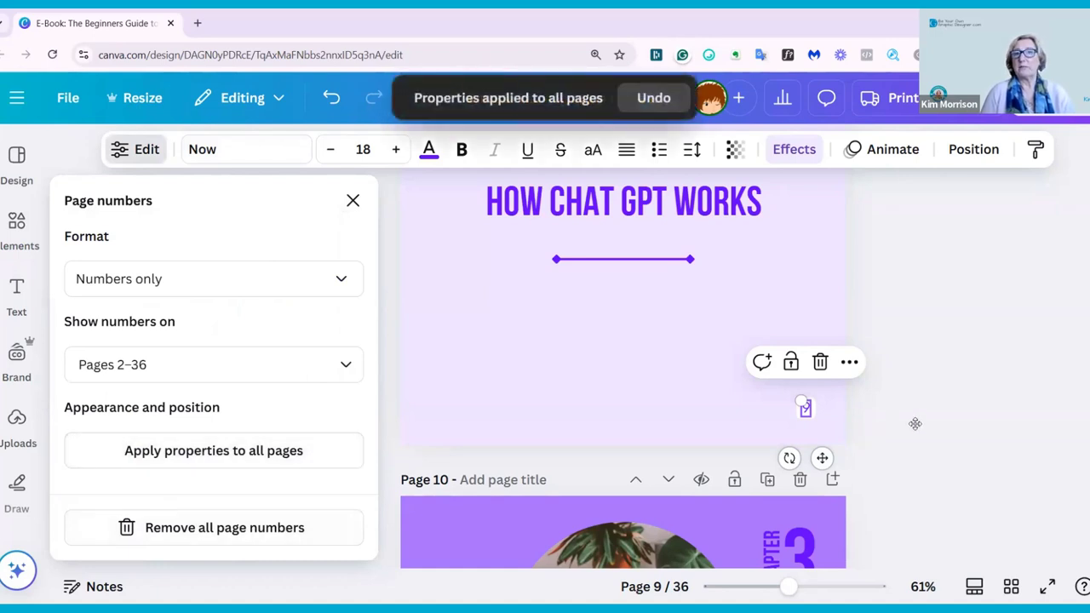
scroll(914, 424, "down", 5)
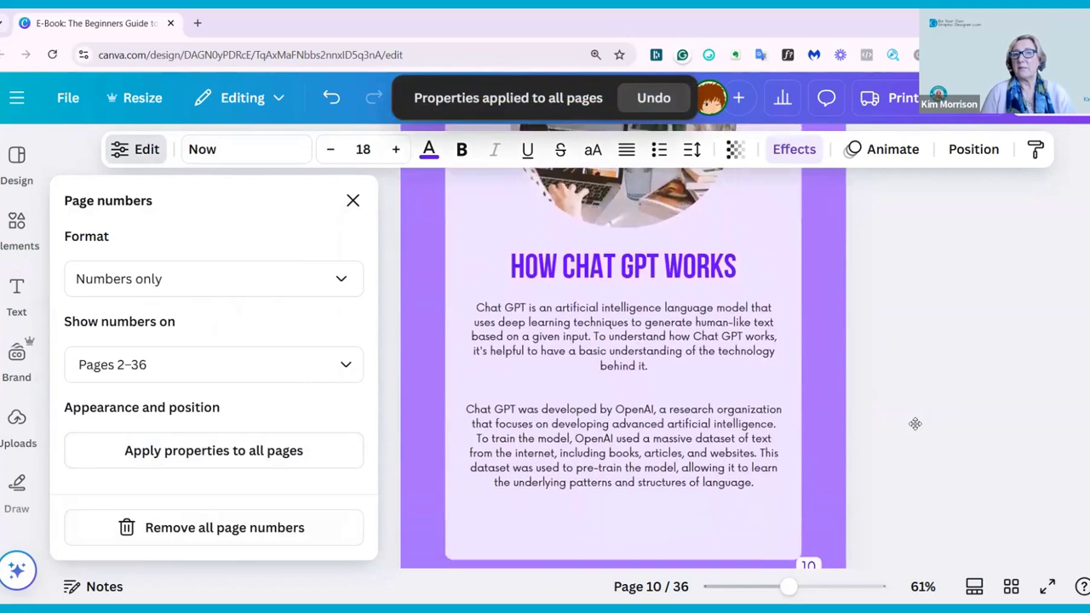
scroll(914, 423, "down", 2)
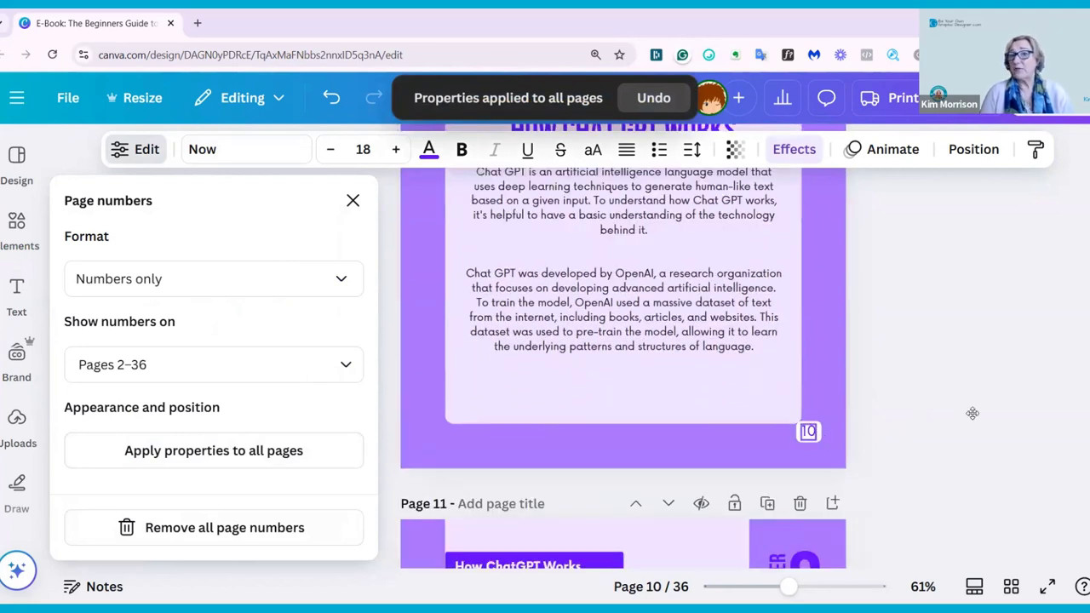